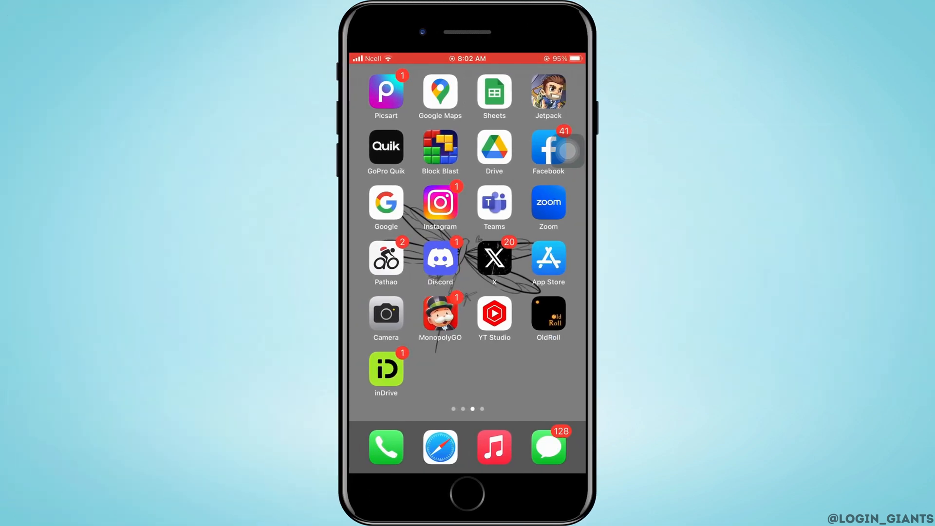
- Launch Instagram from the home screen and switch to your own profile page
left_click(440, 203)
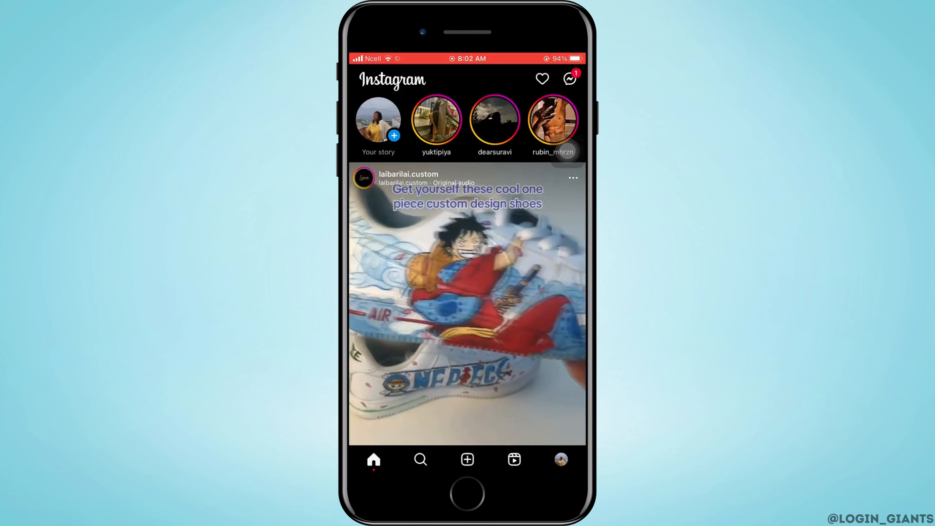
left_click(563, 151)
left_click(467, 368)
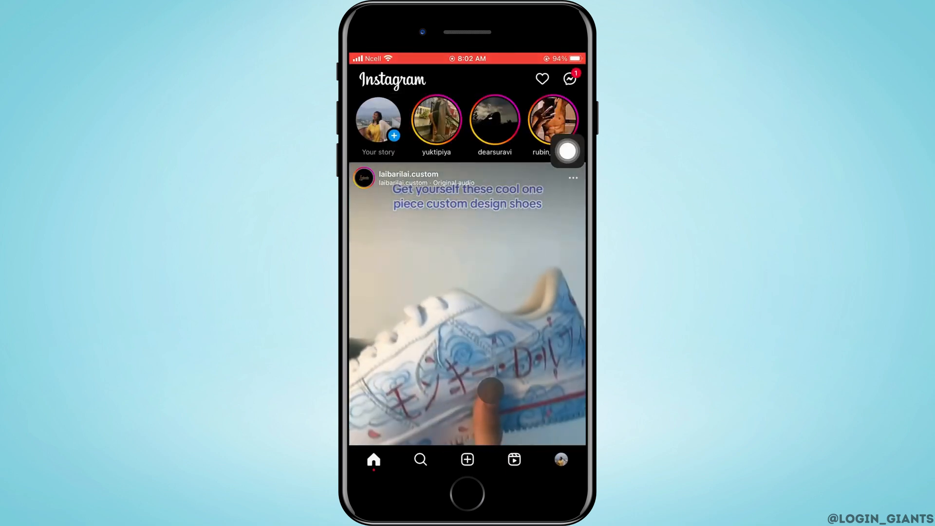
left_click(561, 459)
- Reveal the profile's menu listing Settings, Threads and Your activity
left_click(568, 151)
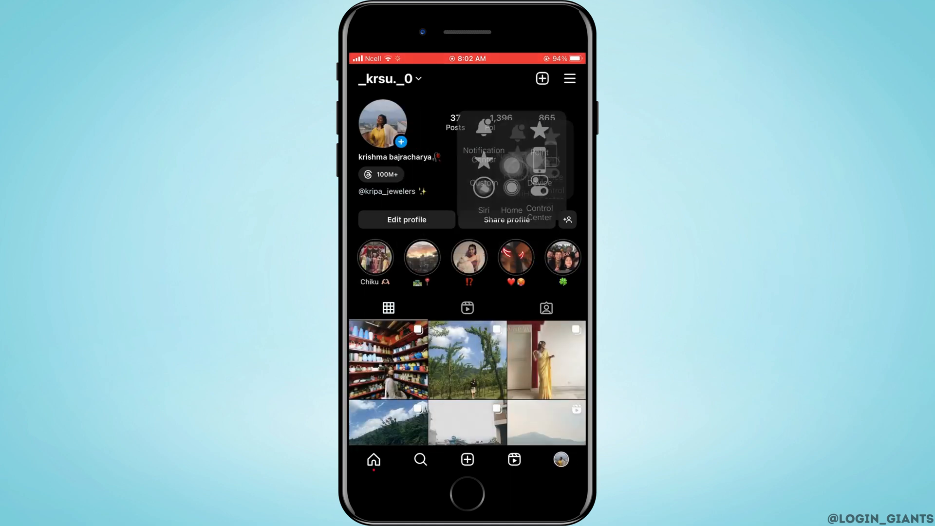
left_click(468, 368)
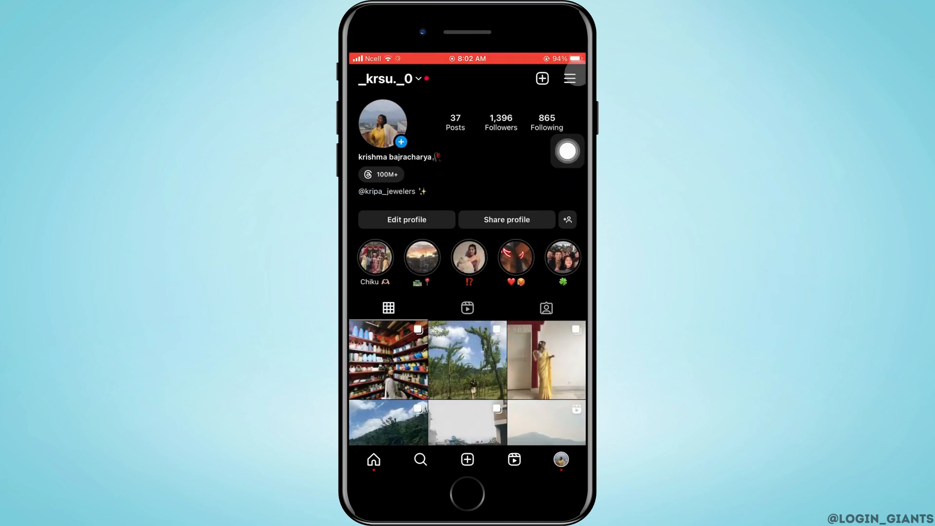
left_click(569, 79)
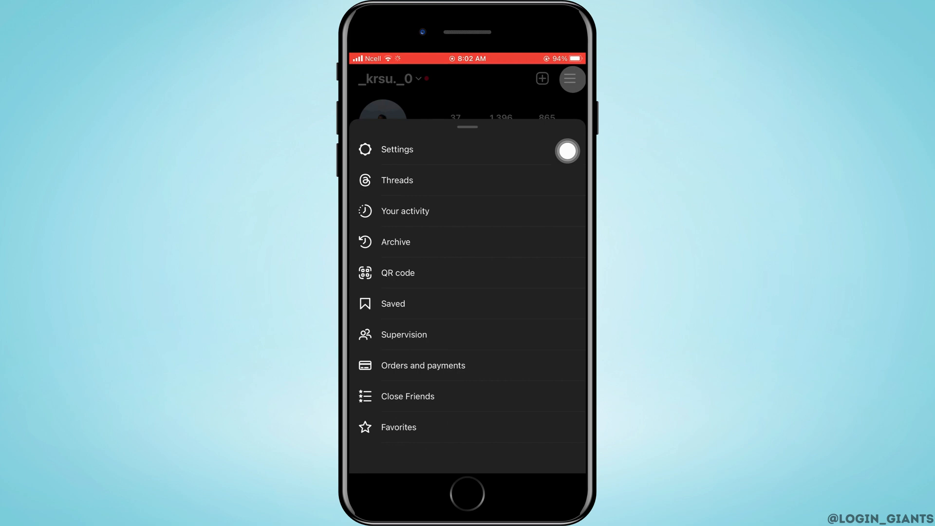
- Go into Instagram Settings and then its Notifications page
left_click(383, 139)
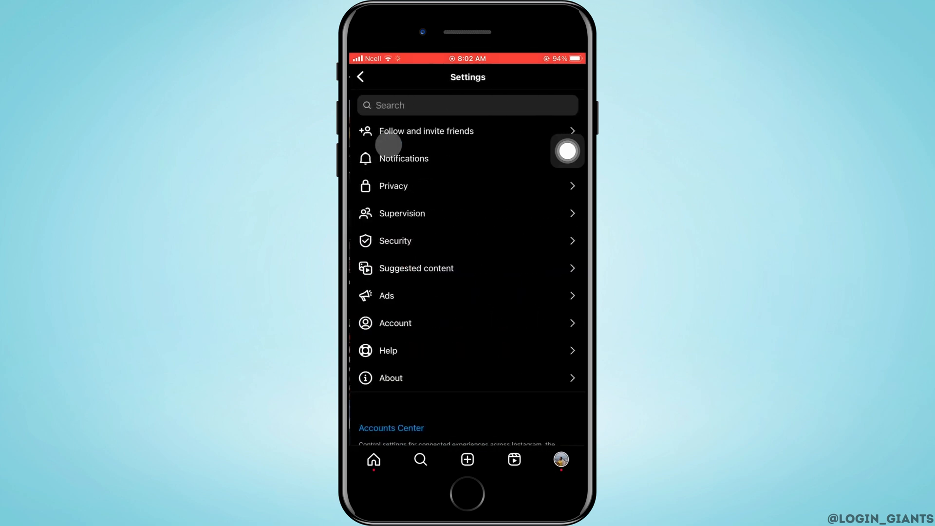
left_click(444, 158)
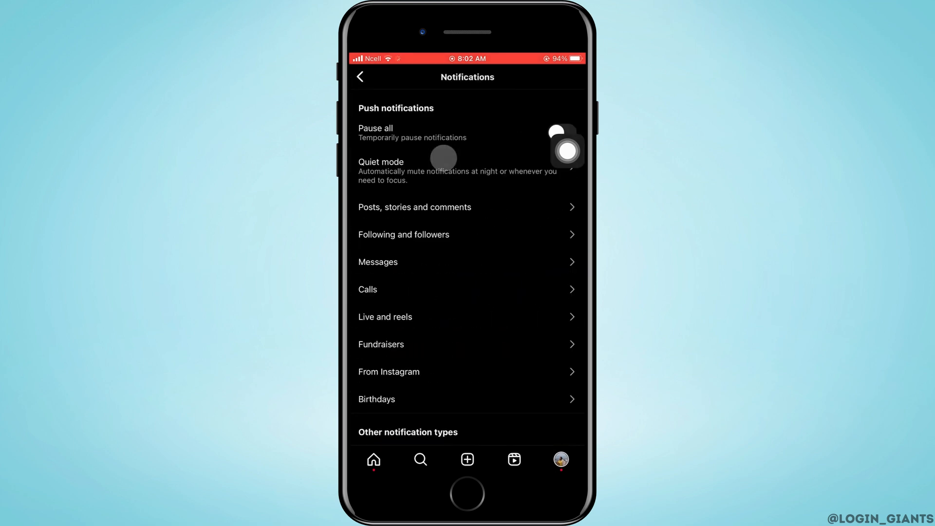
left_click(567, 150)
left_click(468, 368)
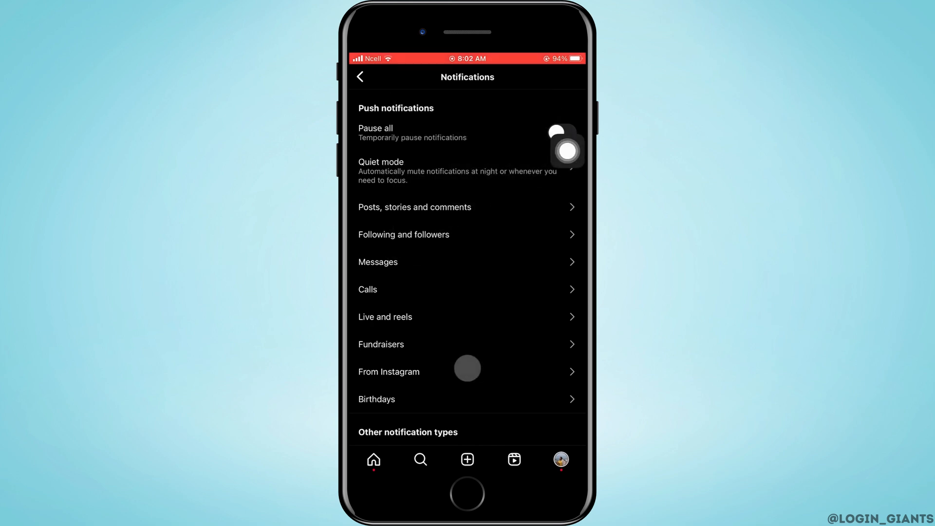
- Check the Messages notification options and confirm every category is set to On
left_click(407, 262)
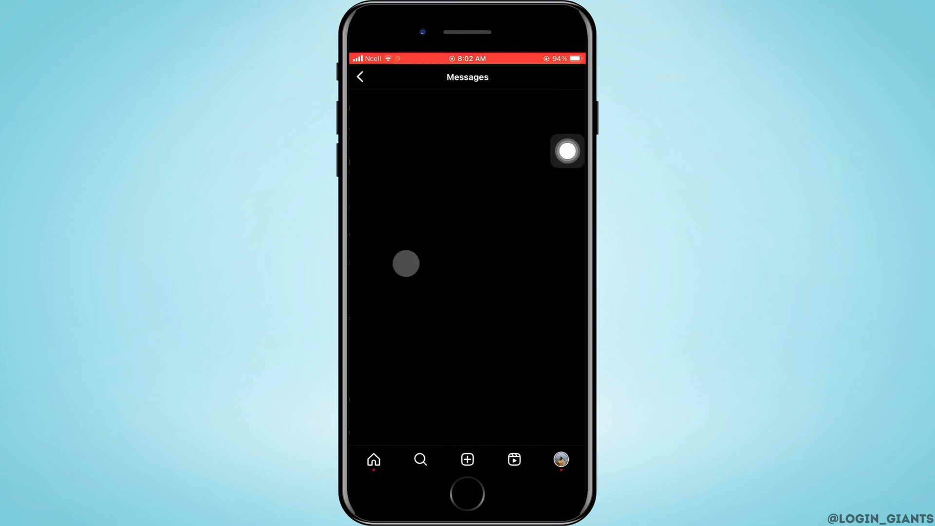
left_click(567, 151)
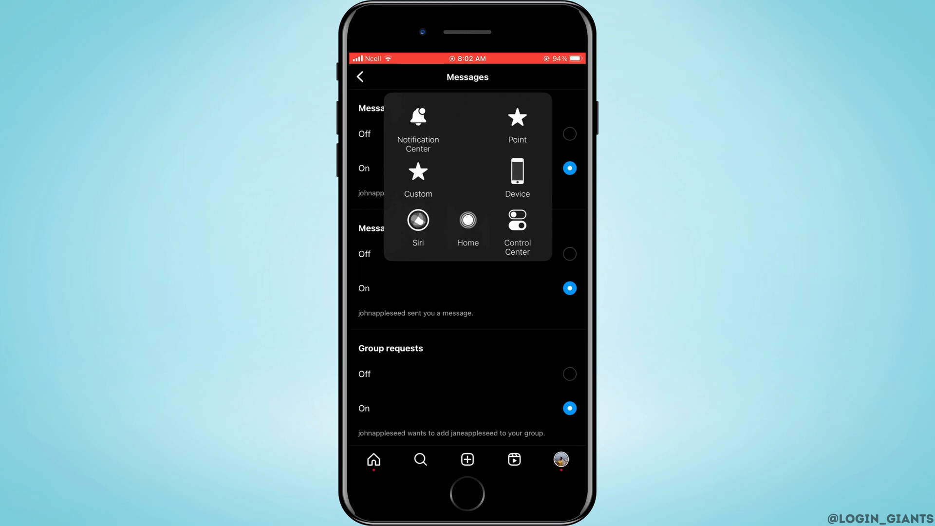
left_click(419, 221)
scroll(468, 292, "down", 5)
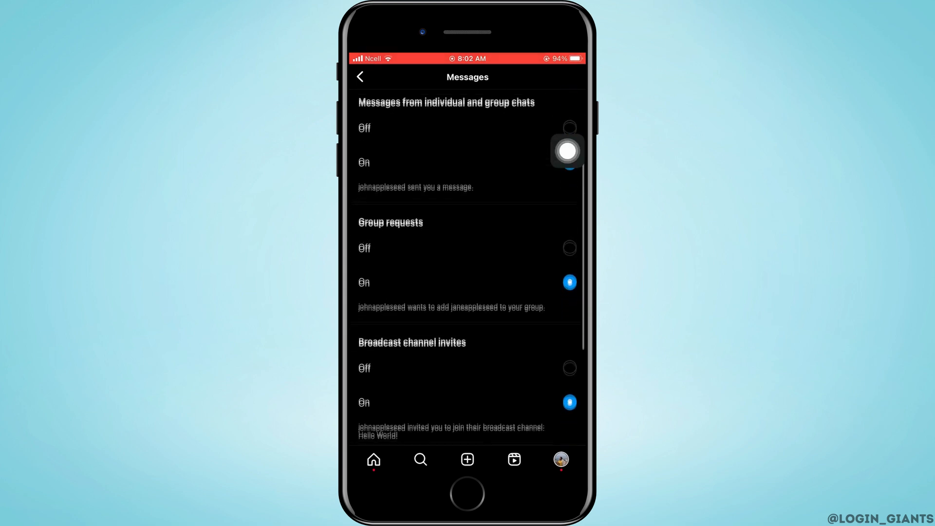
scroll(467, 292, "down", 3)
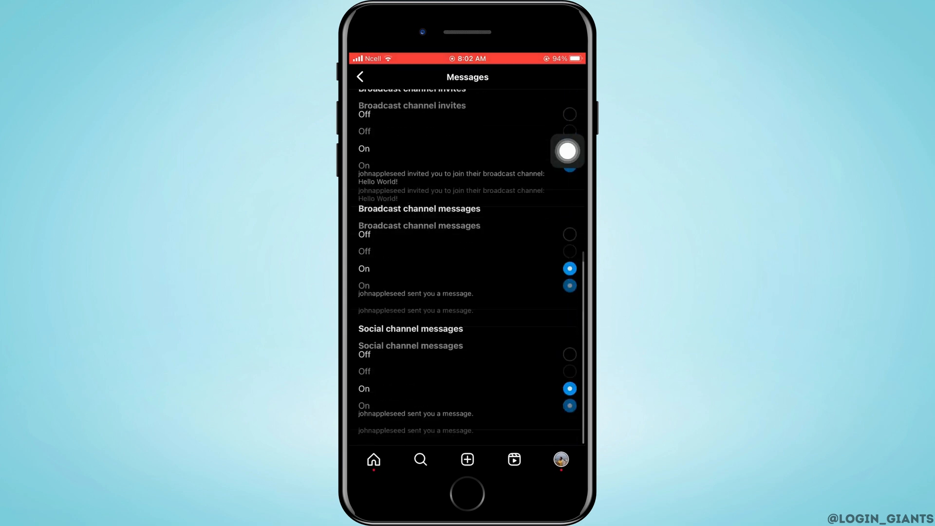
- Leave Instagram, return to the first home screen, and go to Settings' Sounds & Haptics
left_click(569, 153)
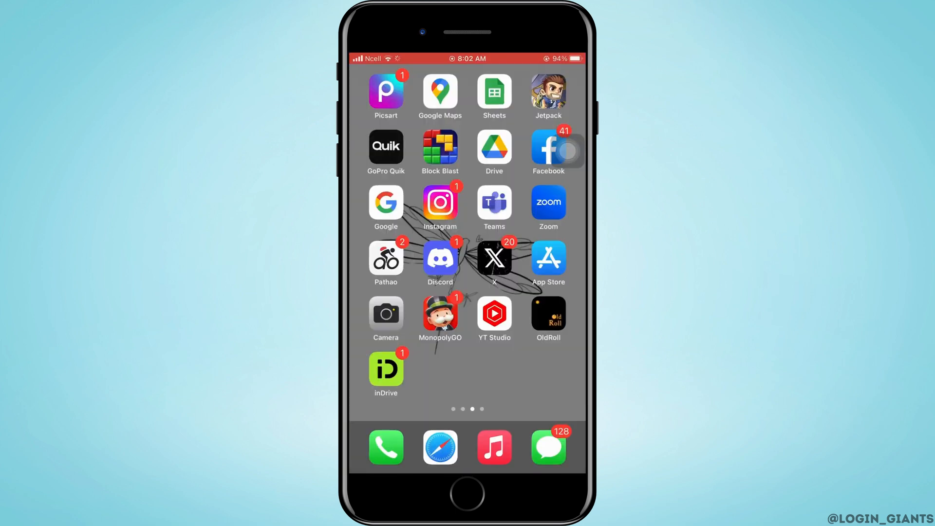
left_click_drag(409, 256, 555, 256)
left_click(494, 91)
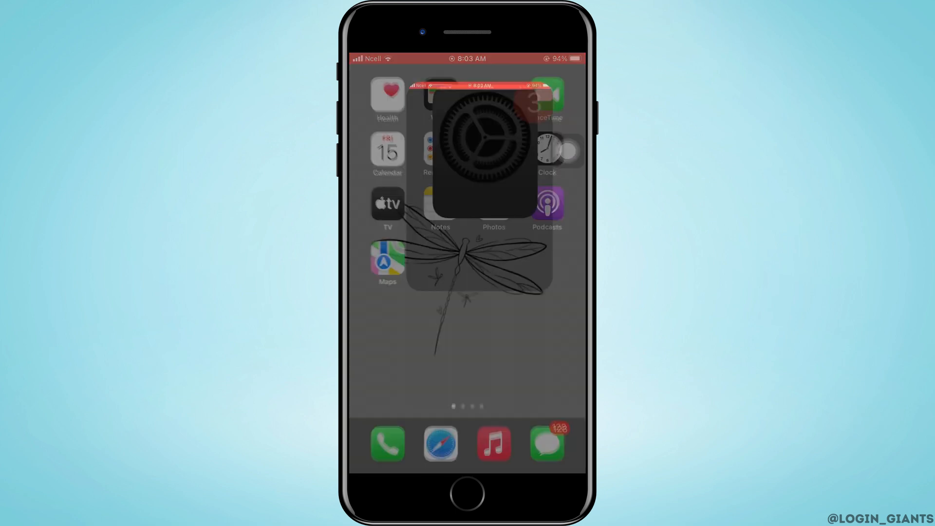
scroll(468, 293, "down", 3)
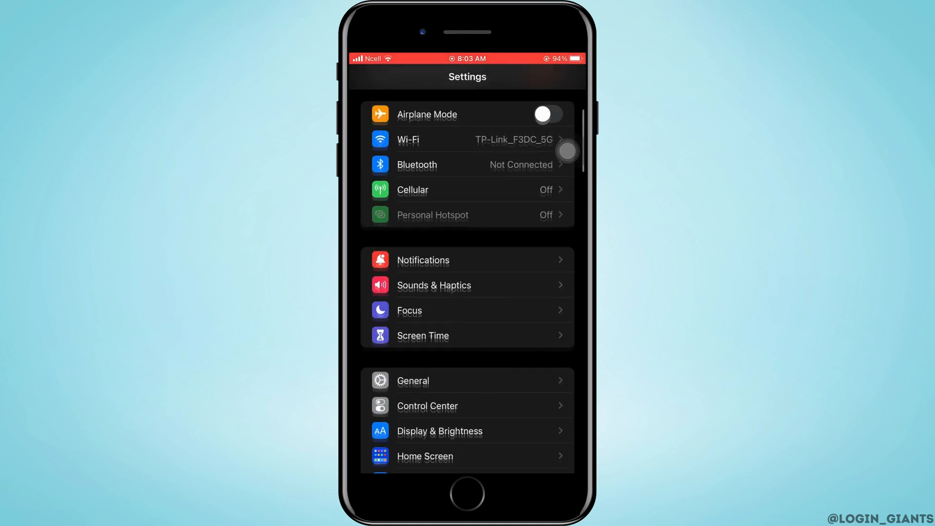
left_click(567, 152)
- Scroll the Sounds & Haptics list from Ringtone (Opening) down to AirDrop (Pulse)
left_click(468, 368)
left_click(468, 286)
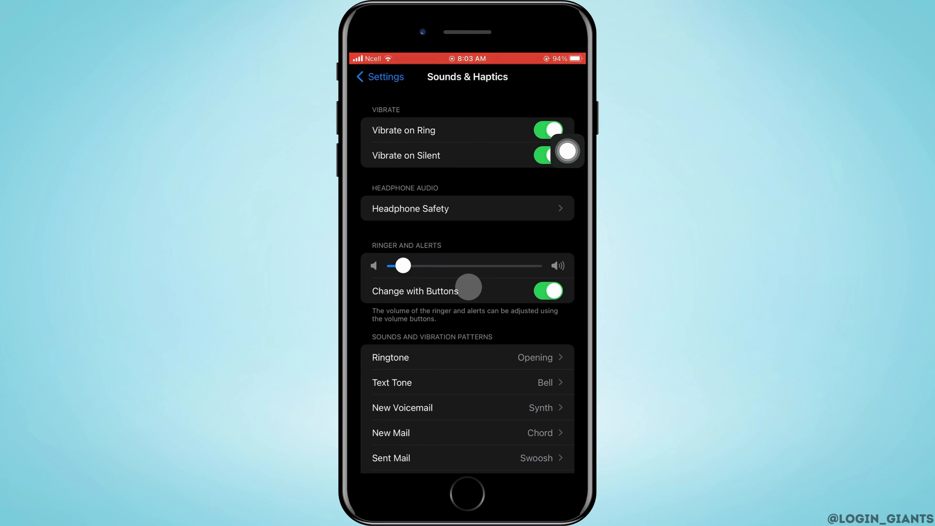
left_click(568, 151)
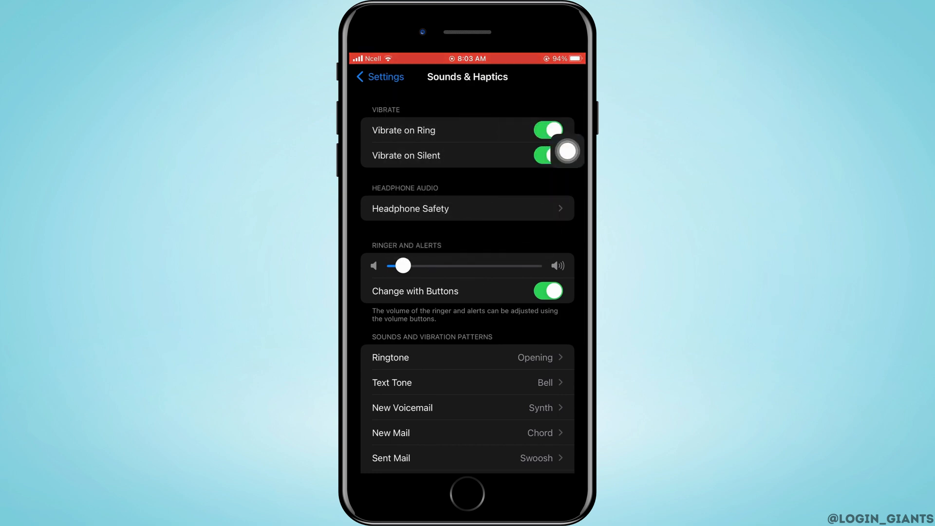
scroll(468, 292, "down", 3)
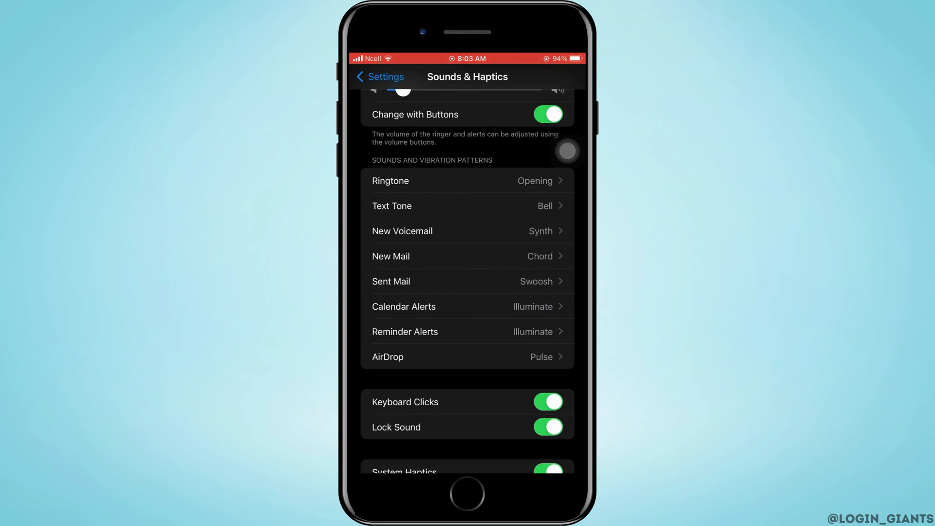
scroll(467, 277, "down", 2)
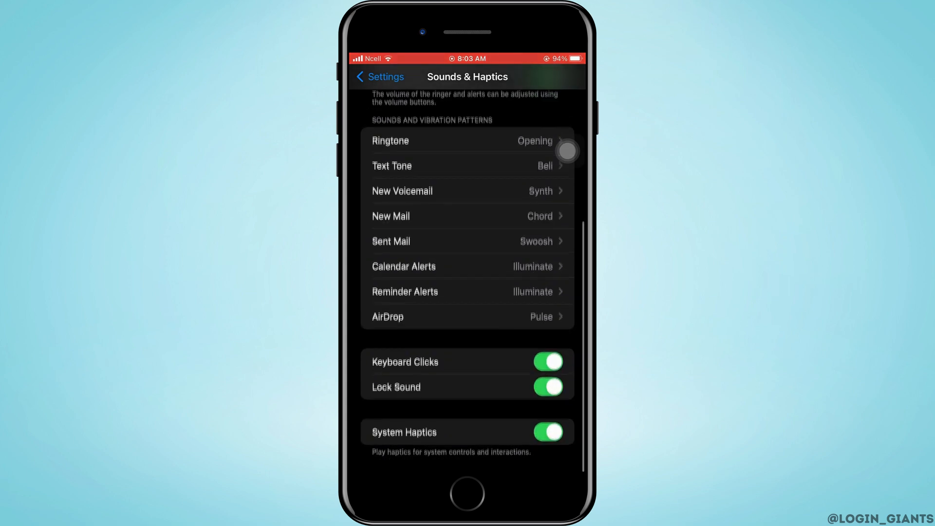
scroll(567, 151, "up", 5)
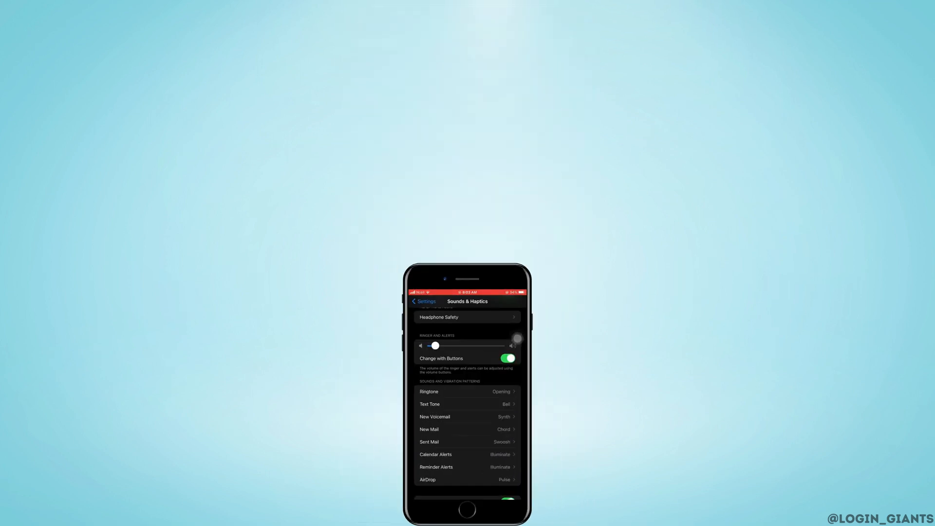
- Exit Settings back to the iPhone home screen
left_click(517, 339)
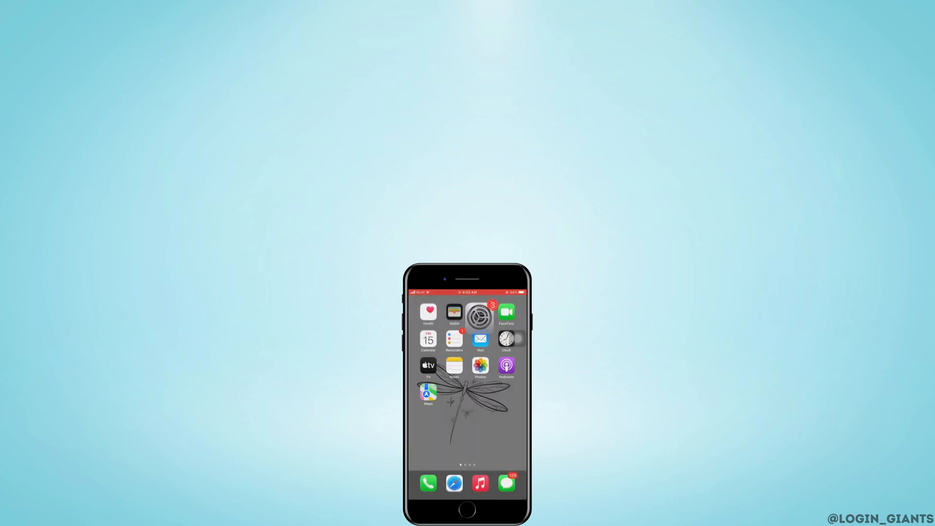